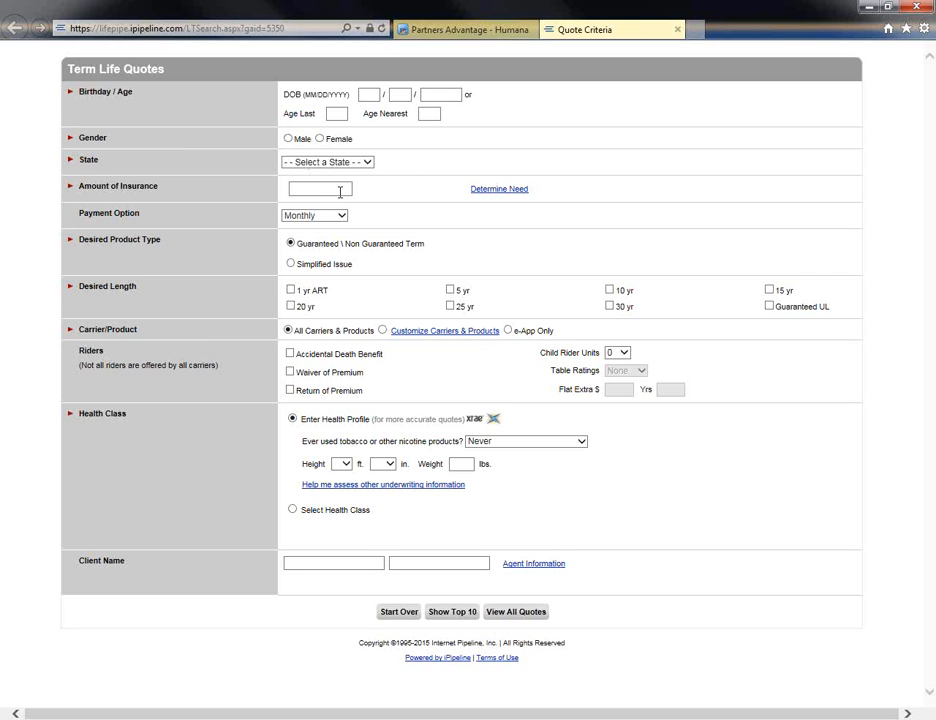
Enter the client's date of birth in the term life quote form.
left_click(372, 95)
type("11 / 05 / 1960")
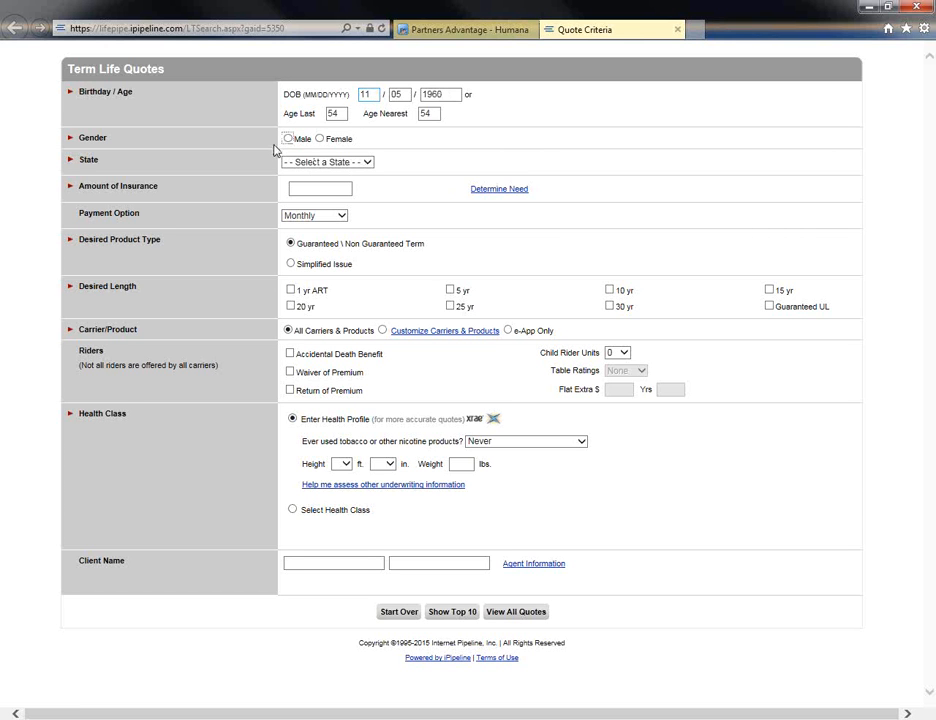
Set the client's gender to Male and the state to Colorado.
left_click(288, 139)
left_click(367, 163)
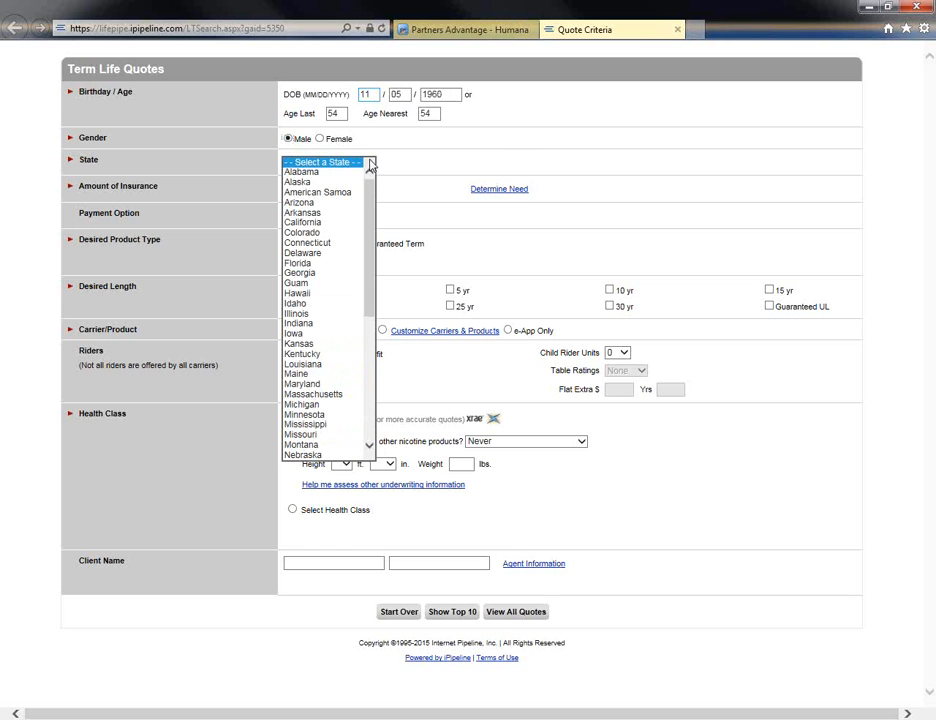
left_click(317, 234)
Set the amount of insurance to $50,000 with the Monthly payment option, dismissing the incoming call notification.
left_click(342, 189)
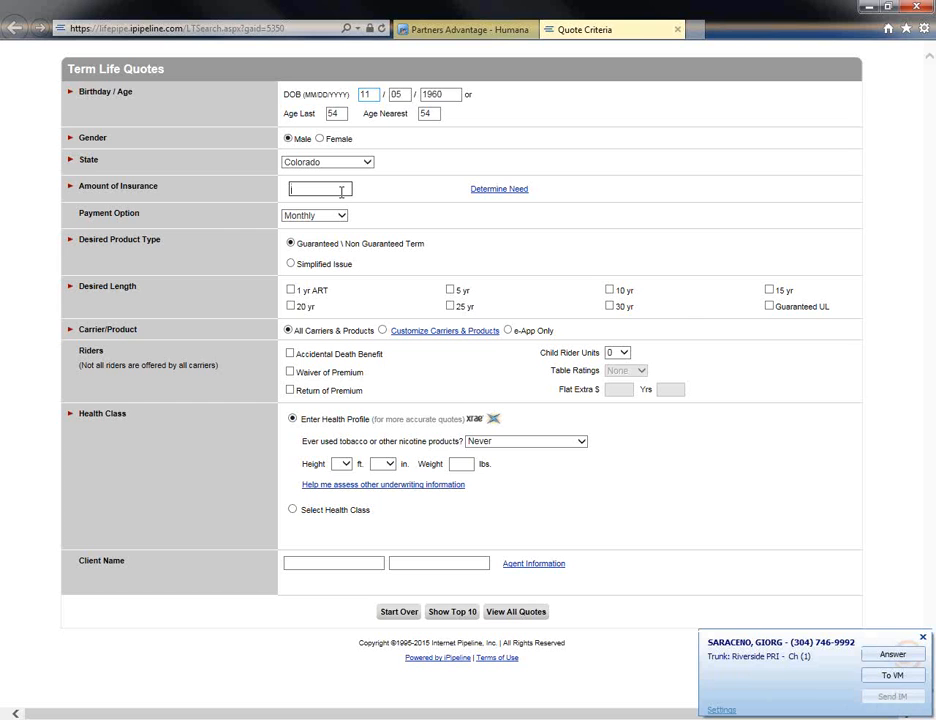
left_click(922, 638)
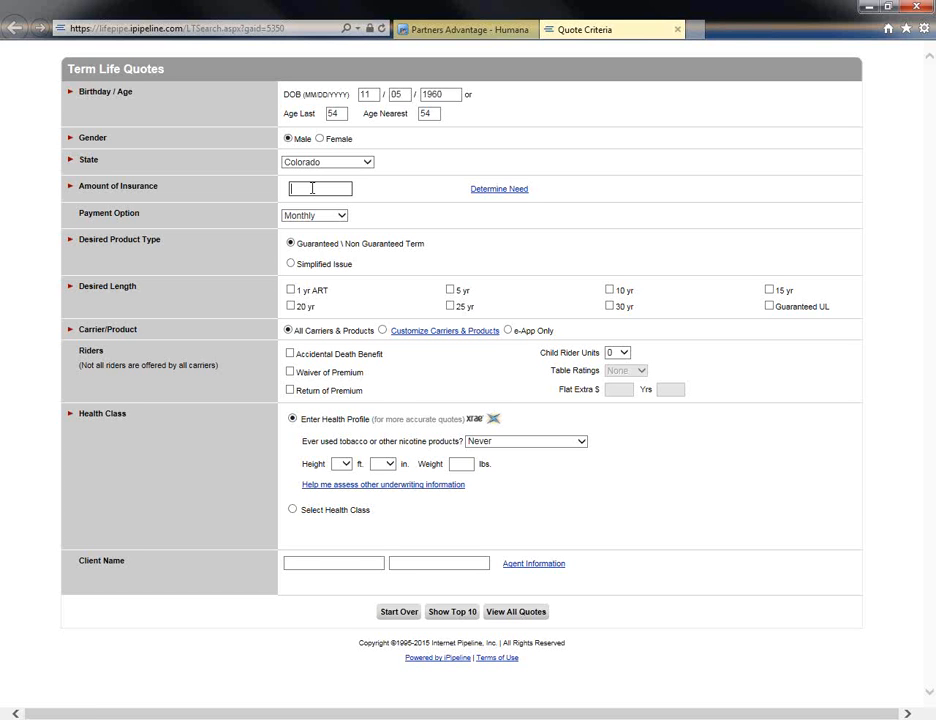
type("$5,0000")
left_click(340, 216)
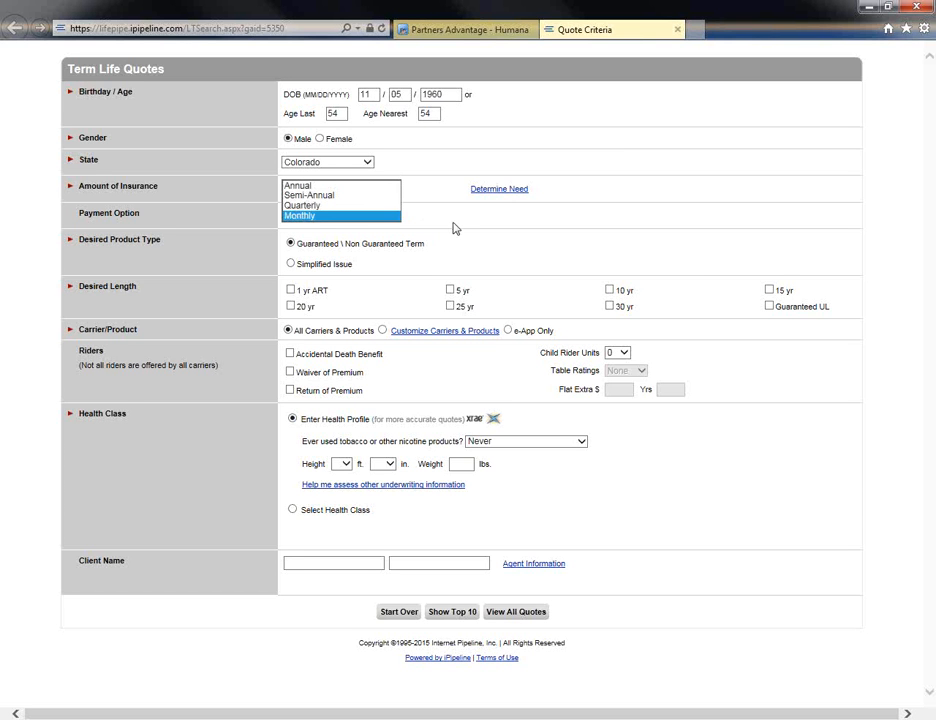
left_click(320, 216)
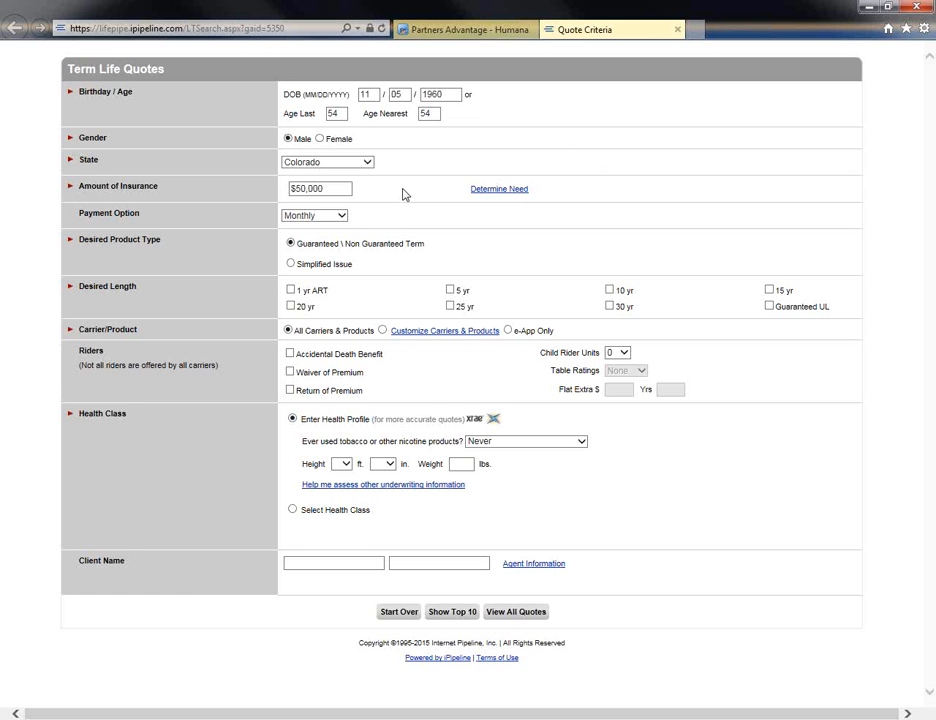
Open the needs analysis calculator, review its cost, available funds and recommended coverage sections, and close it.
left_click(495, 189)
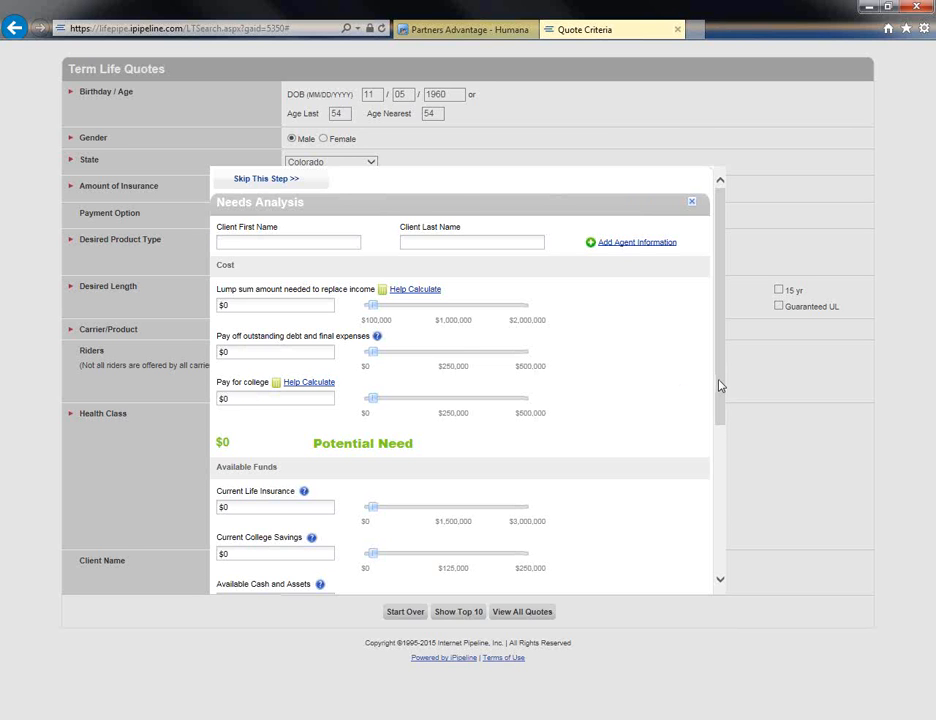
left_click_drag(718, 382, 702, 456)
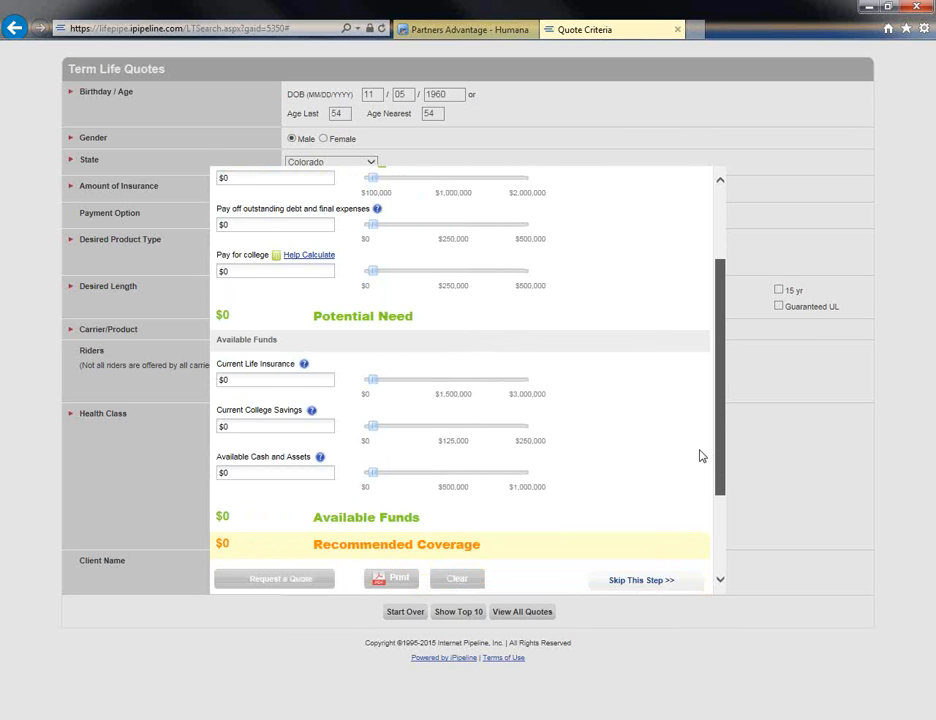
left_click_drag(702, 456, 702, 463)
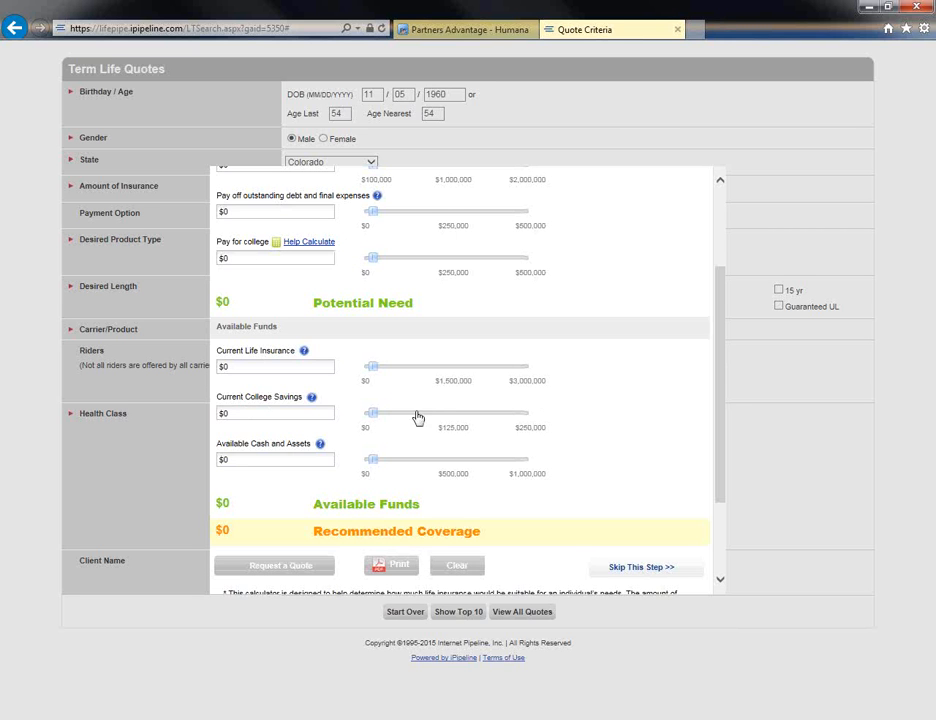
left_click_drag(722, 397, 718, 440)
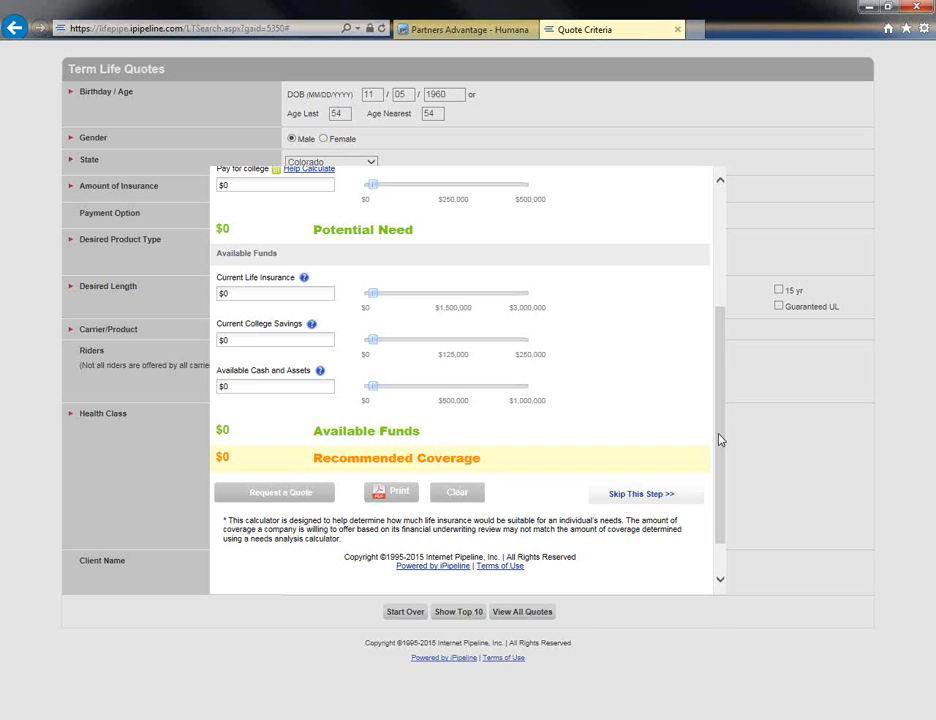
left_click_drag(720, 440, 717, 307)
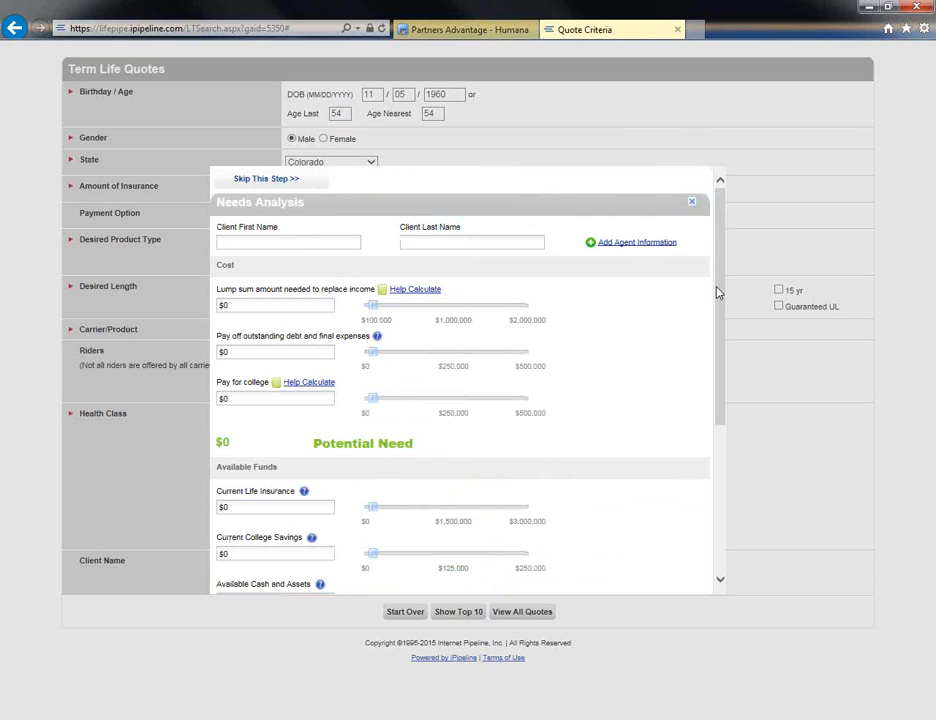
left_click(693, 205)
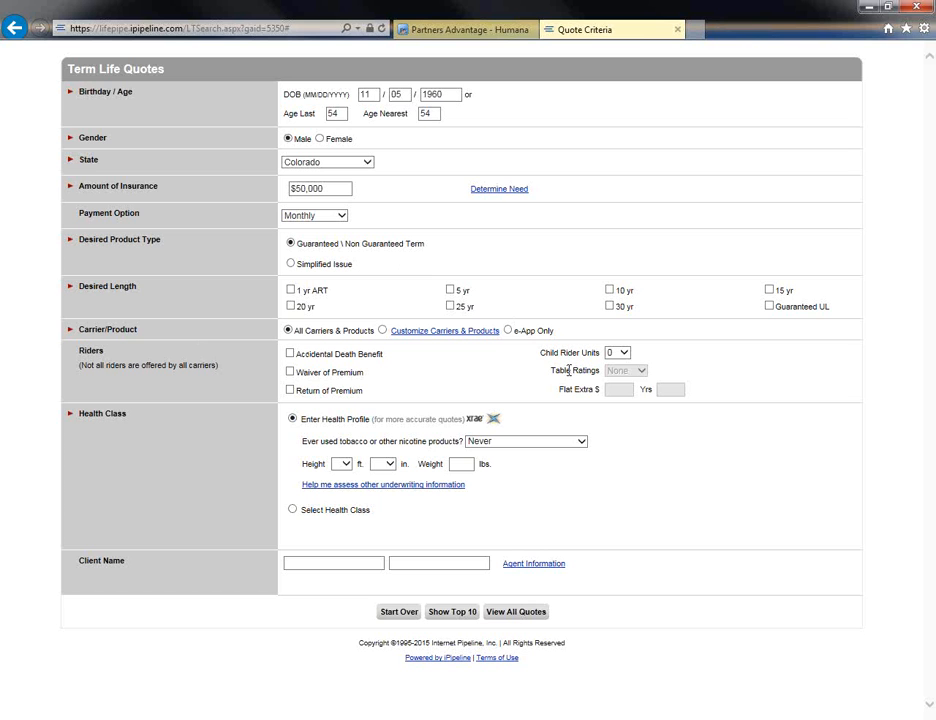
Select 20 yr, 10 yr and Guaranteed UL as the desired lengths.
left_click(291, 307)
left_click(609, 290)
left_click(770, 307)
Fill in the health profile with height 6 ft 0 in, weight 250 lbs and tobacco use Never.
left_click(347, 470)
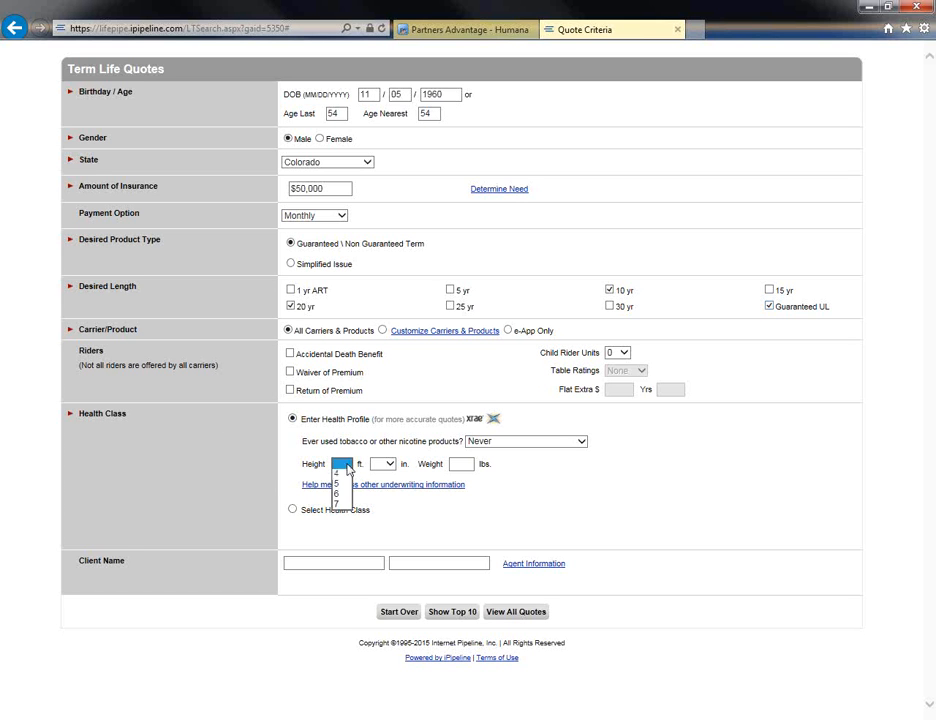
left_click(341, 502)
left_click(385, 467)
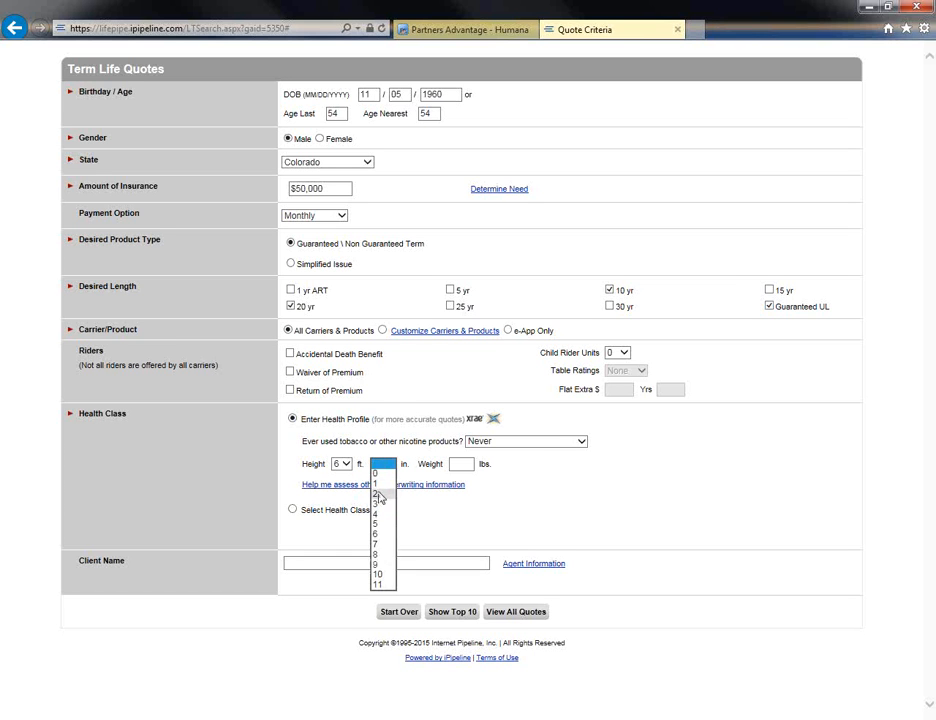
left_click(378, 474)
left_click(465, 467)
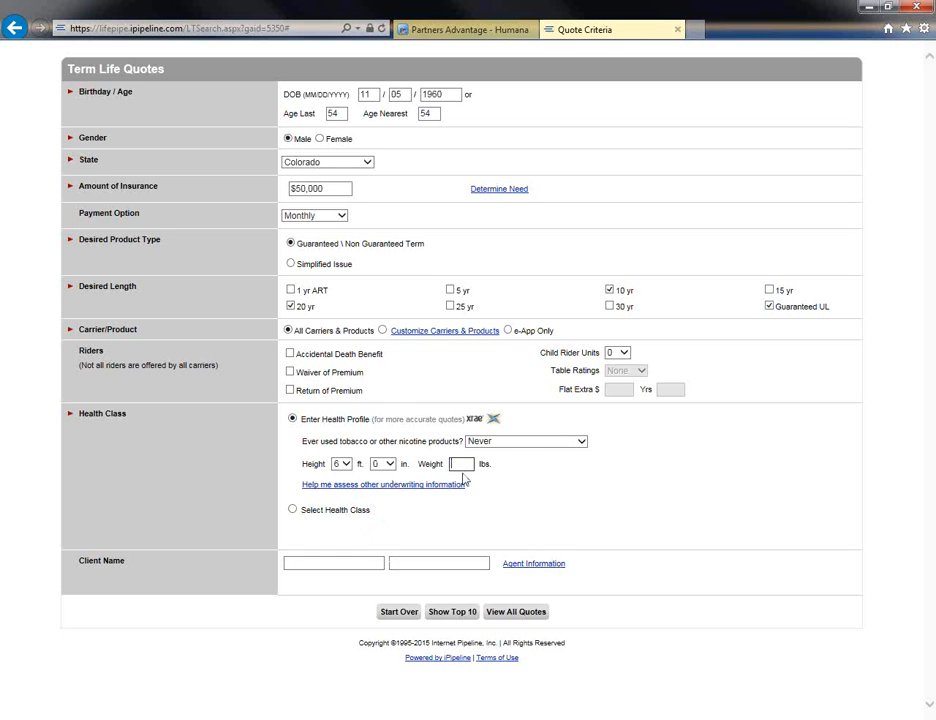
type("250")
double_click(470, 463)
left_click(540, 441)
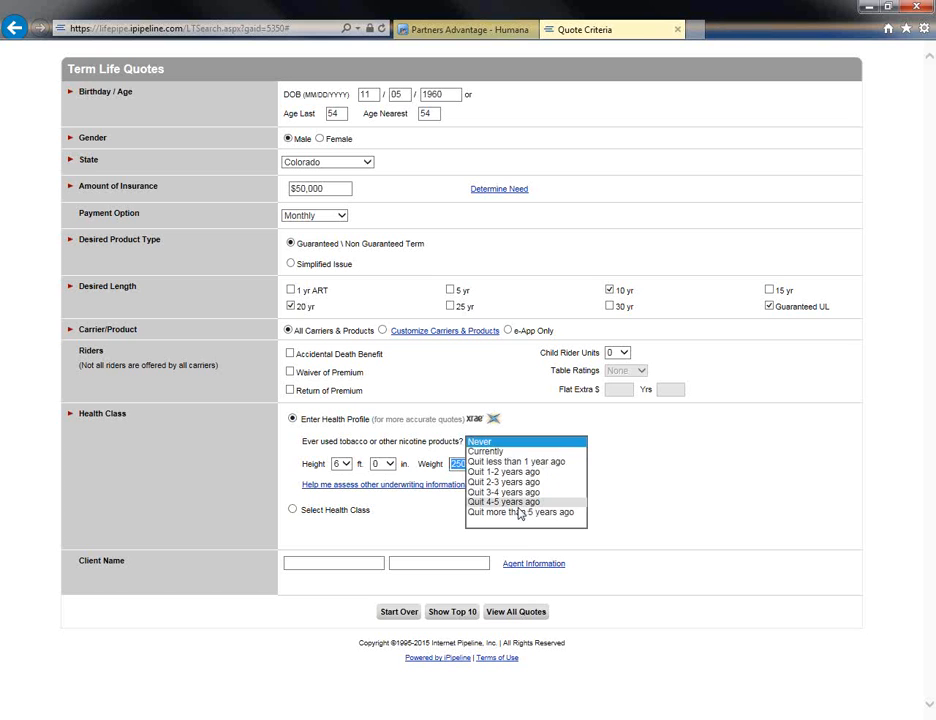
left_click(556, 442)
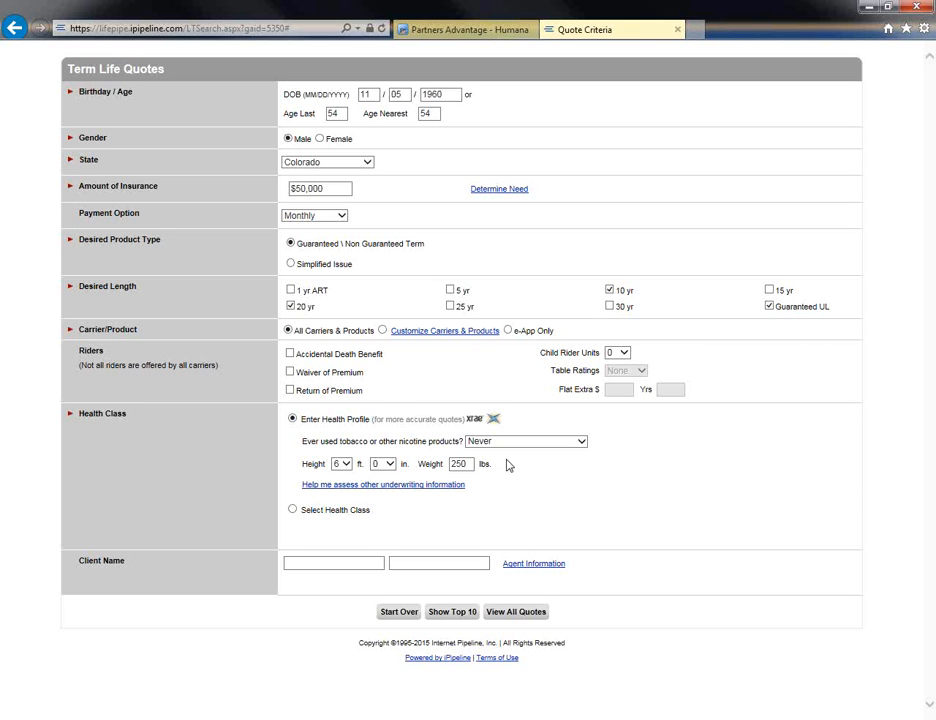
Choose the quote by health class using only Standard Non-Tobacco, and view all quotes.
left_click(292, 511)
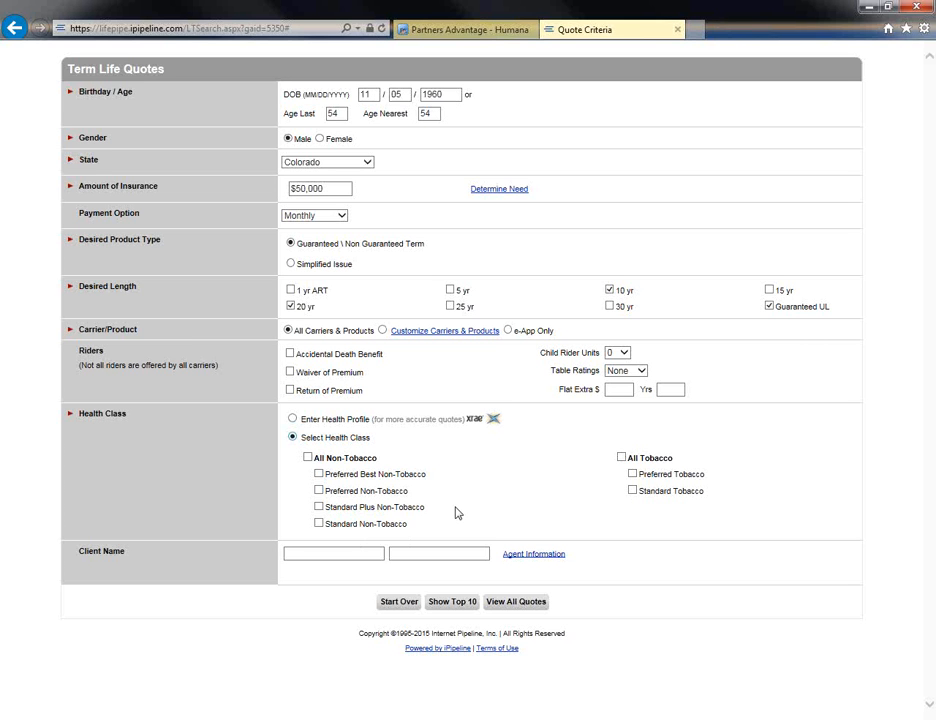
left_click(319, 508)
left_click(318, 523)
left_click(319, 508)
left_click(512, 604)
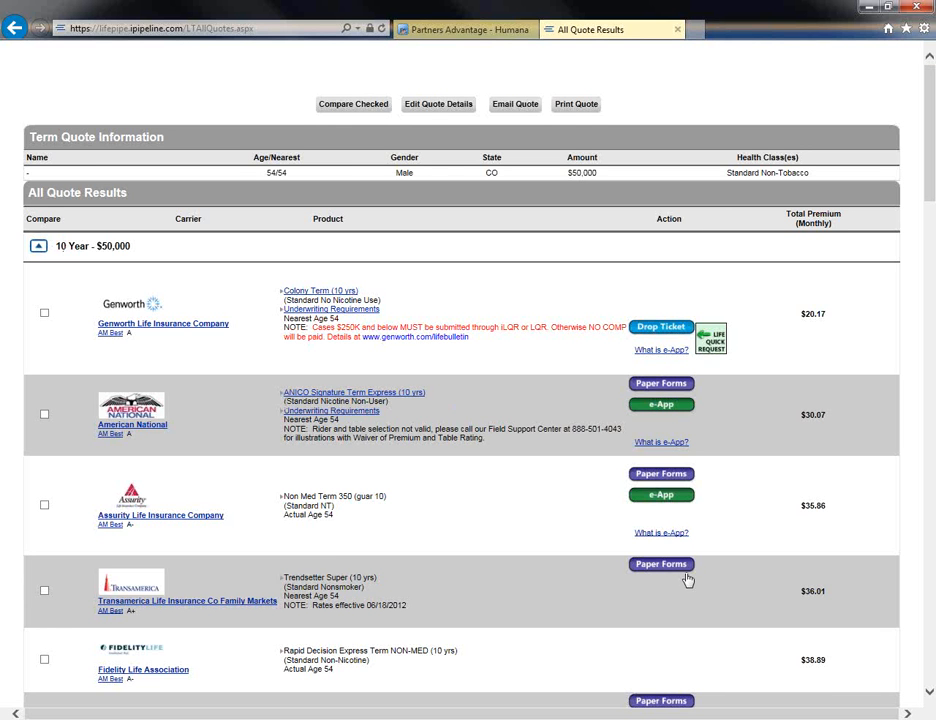
Examine the 10-year, 20-year and Guaranteed UL quote results, comparing carriers, premiums and the application options offered.
scroll(521, 501, "down", 2)
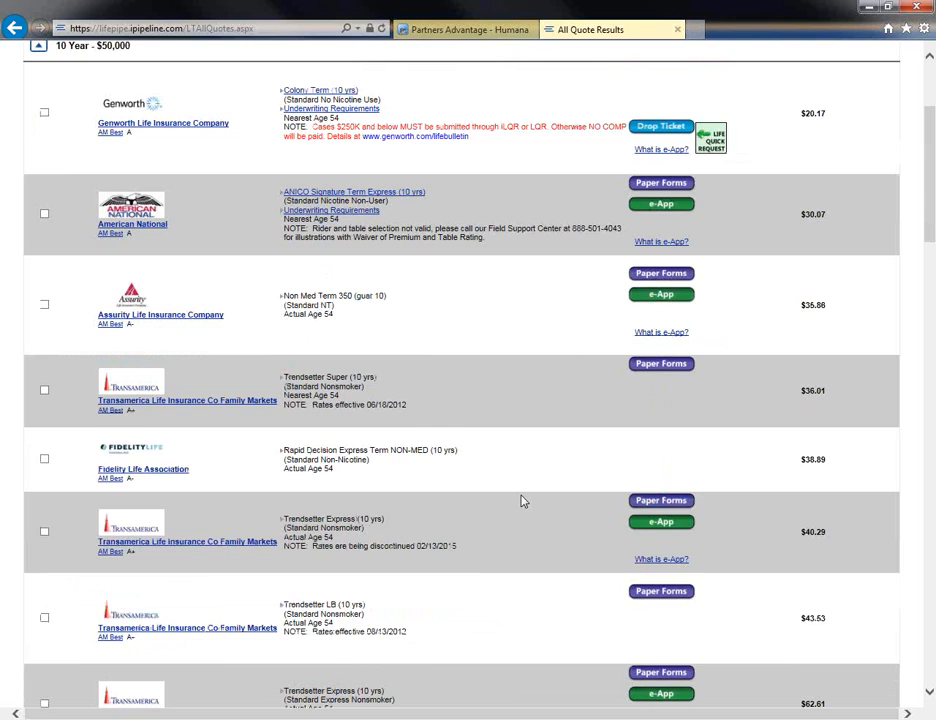
scroll(521, 501, "down", 6)
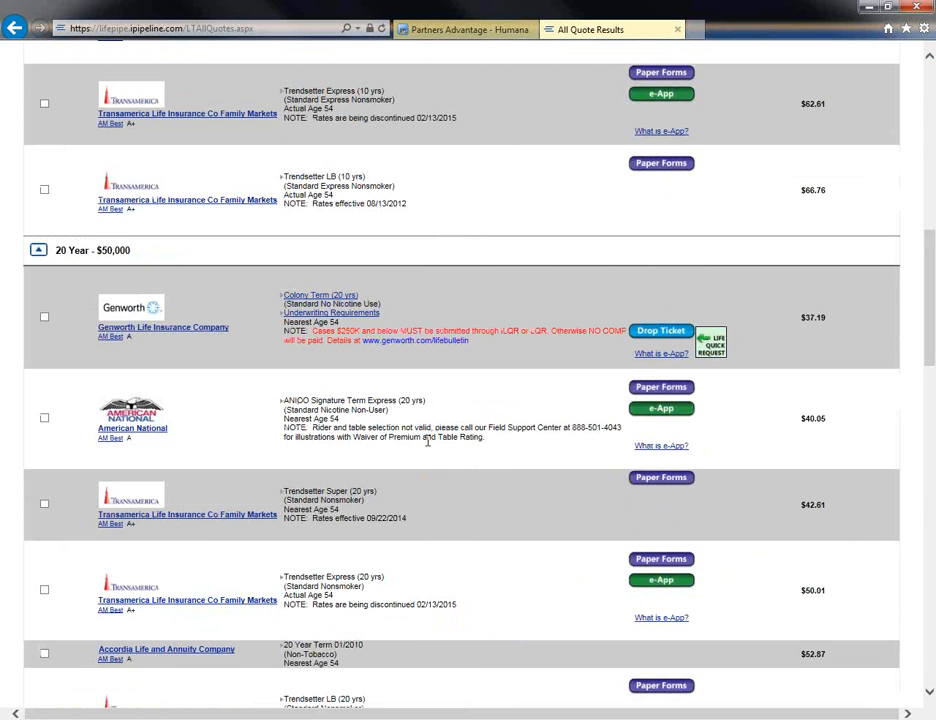
scroll(428, 441, "down", 7)
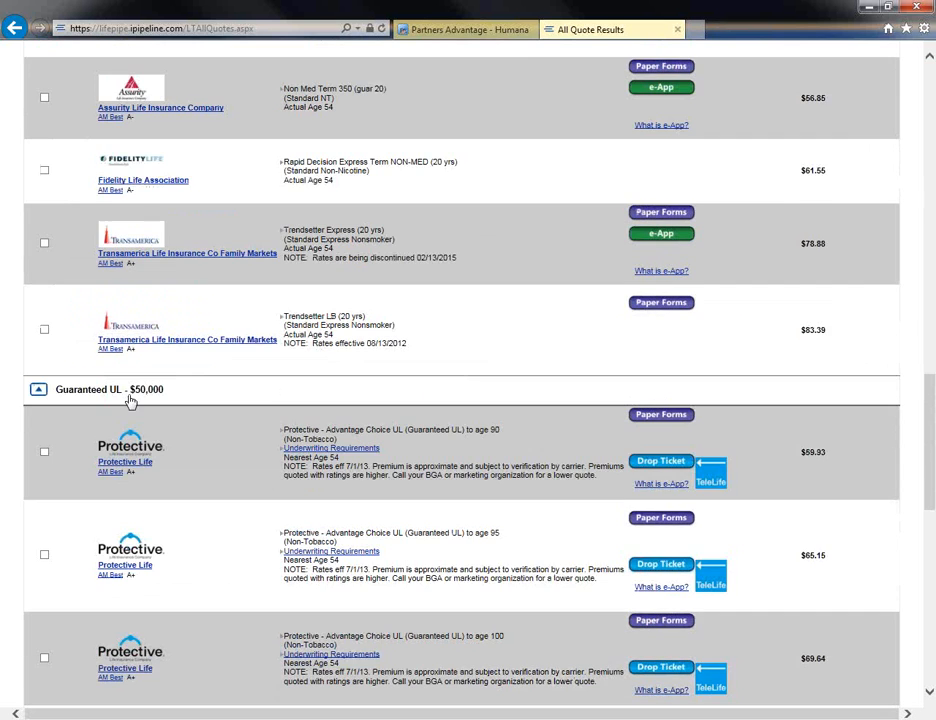
scroll(180, 501, "up", 2)
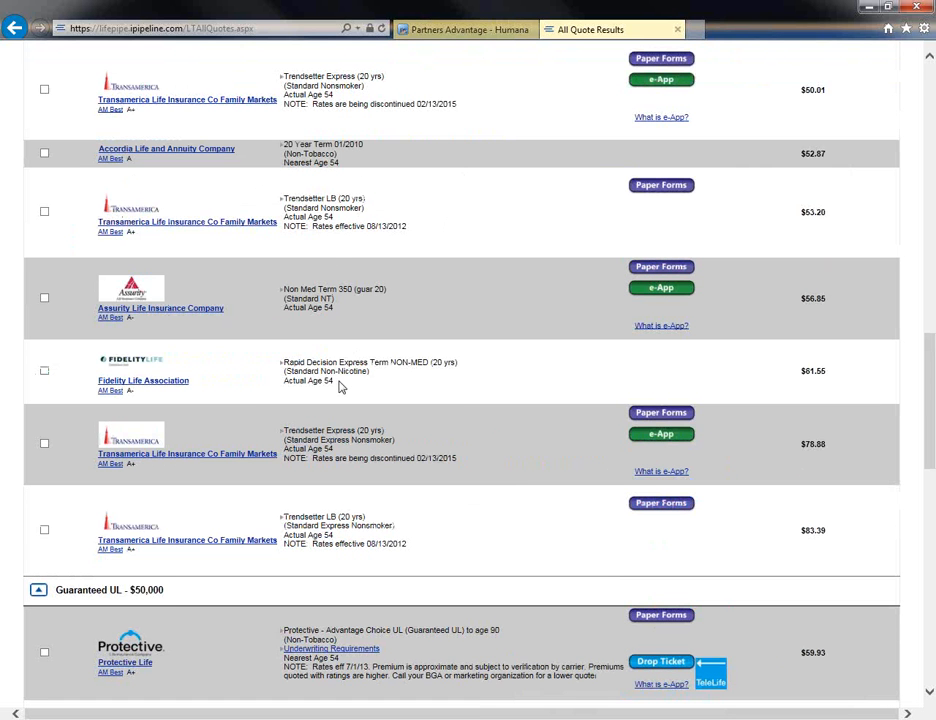
scroll(170, 278, "down", 2)
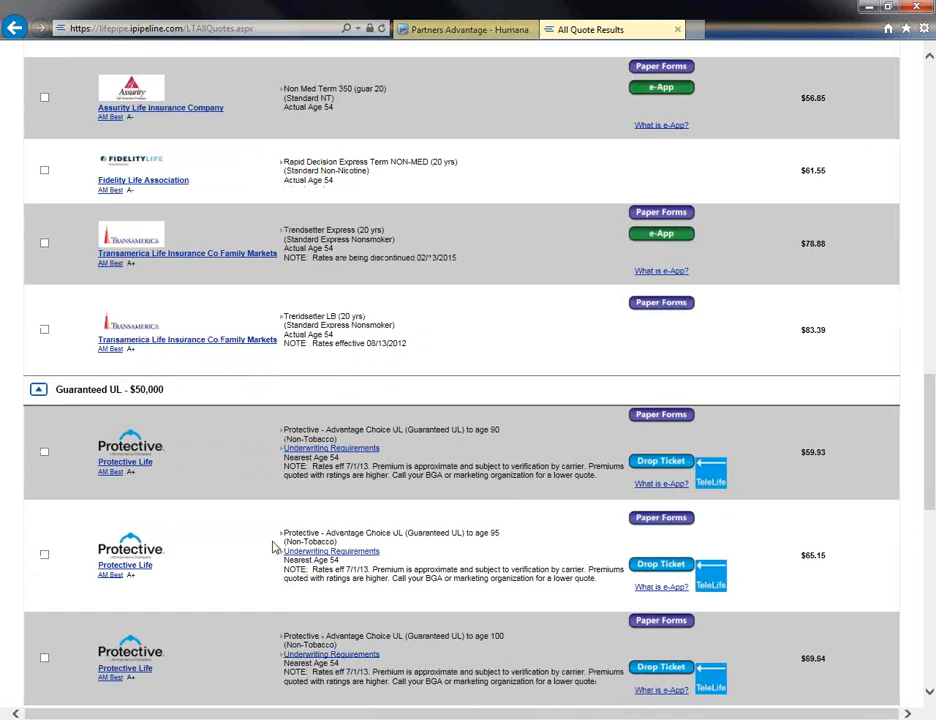
scroll(435, 652, "down", 4)
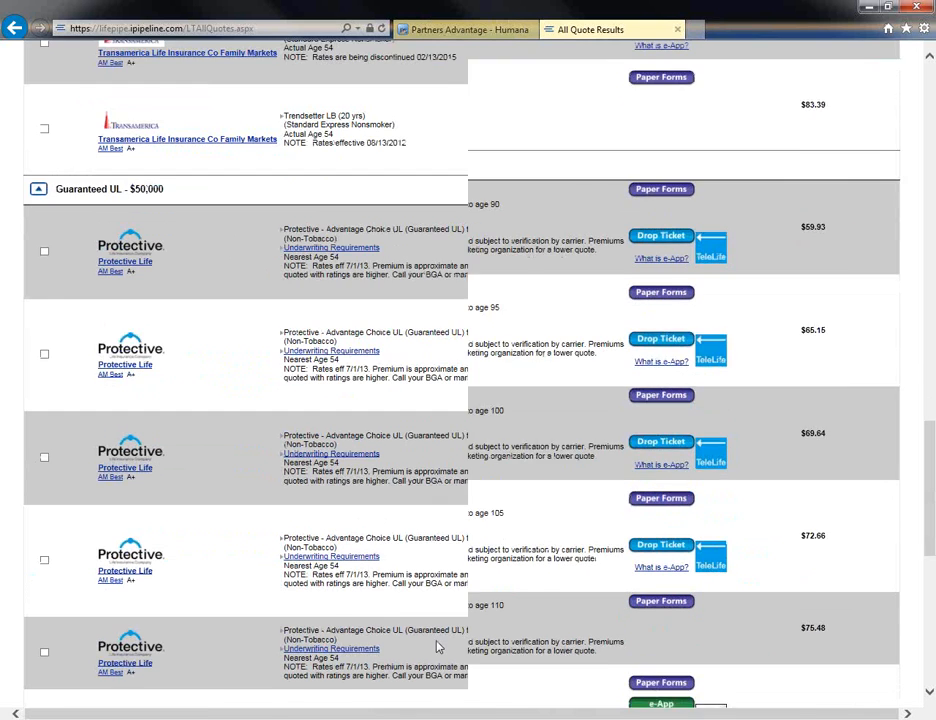
scroll(437, 640, "down", 1)
scroll(437, 647, "down", 4)
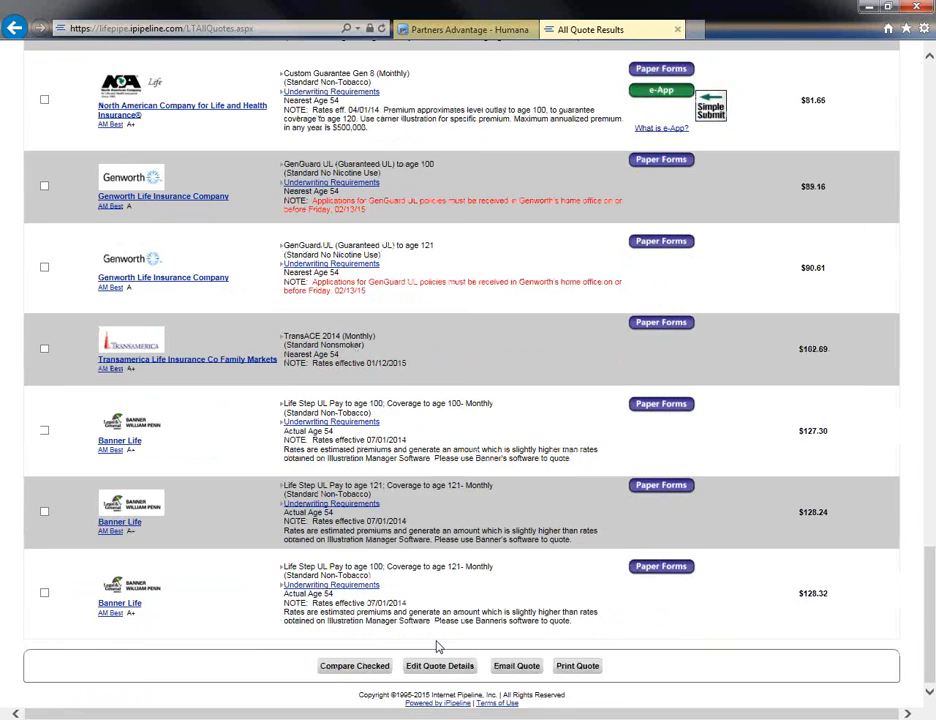
scroll(437, 640, "up", 7)
scroll(437, 641, "up", 6)
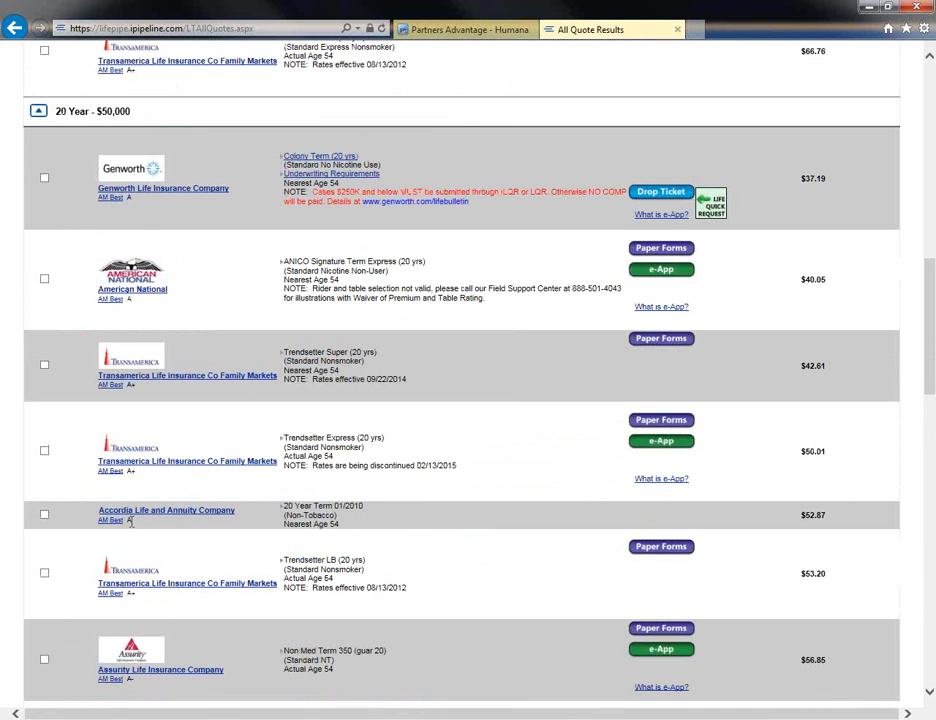
scroll(155, 649, "up", 3)
scroll(162, 626, "up", 10)
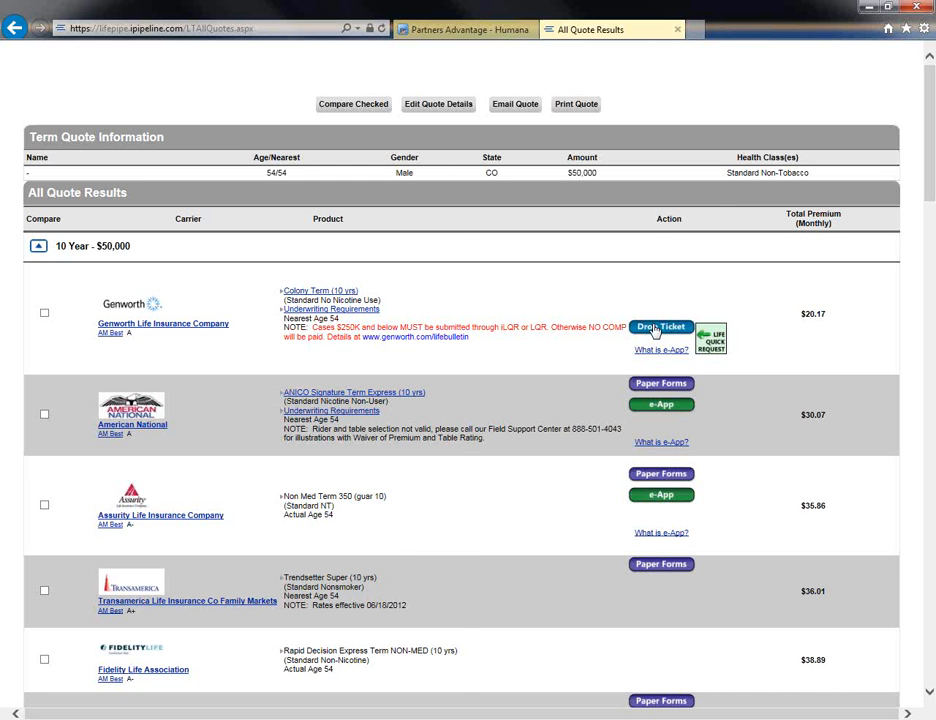
scroll(660, 400, "down", 3)
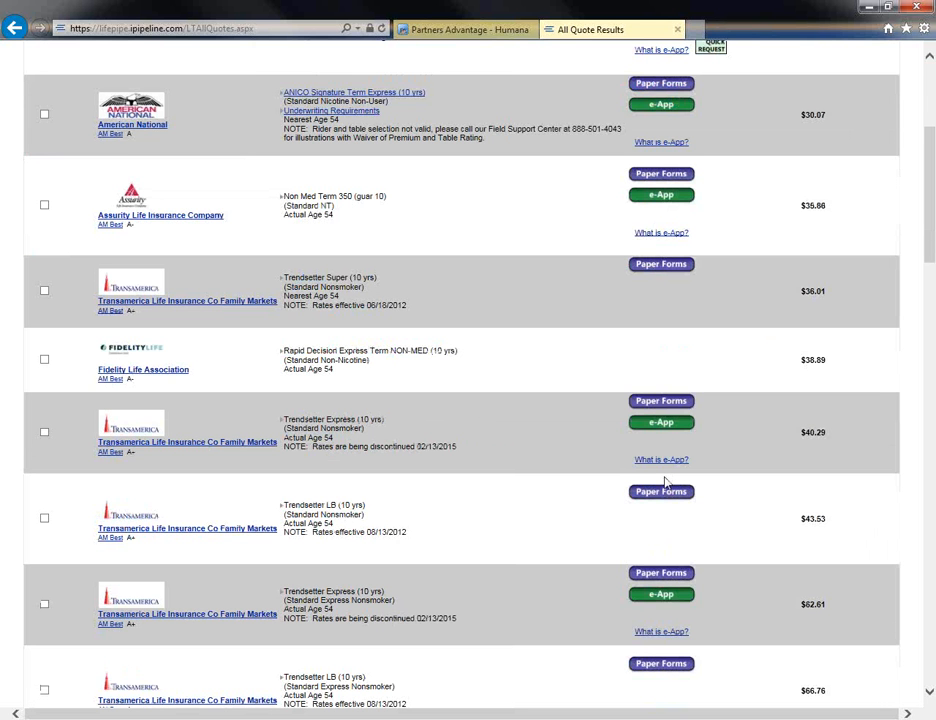
scroll(665, 483, "down", 3)
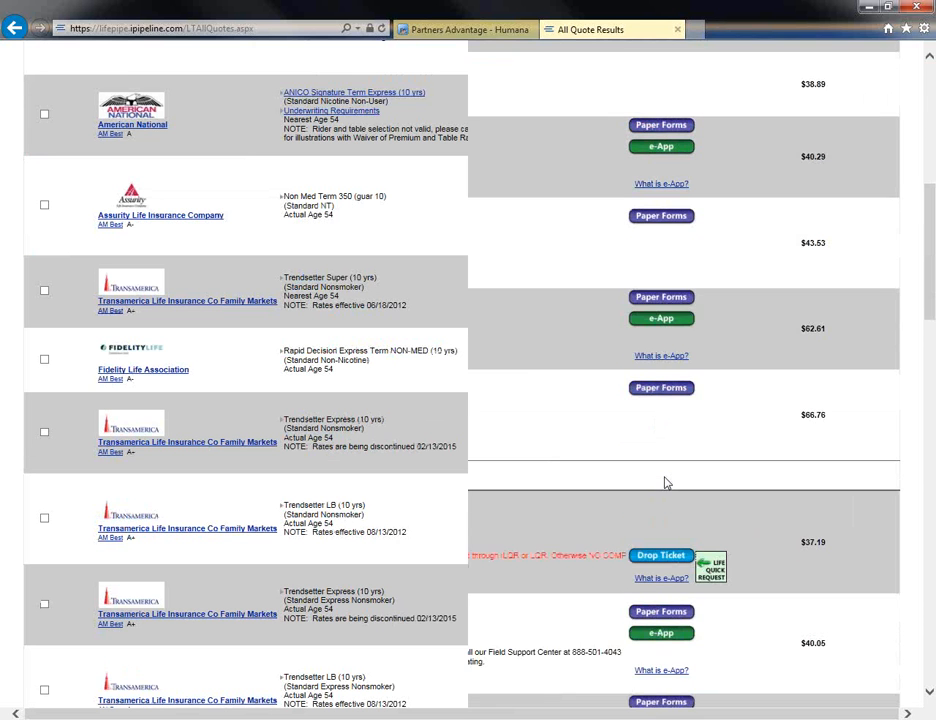
scroll(665, 483, "up", 8)
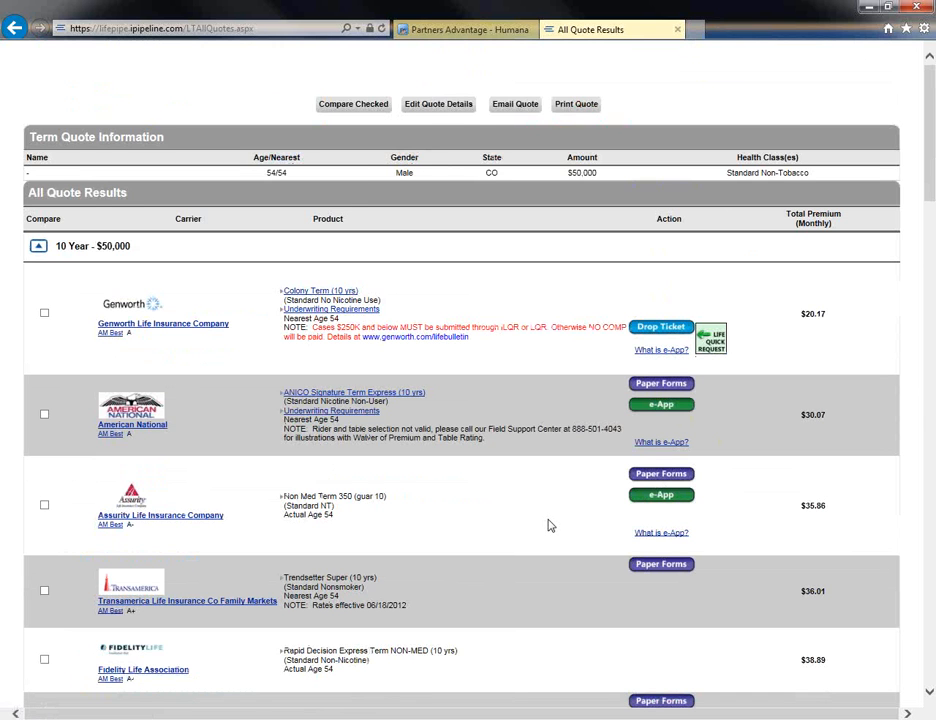
Edit the quote details to set the amount of insurance to $100,000, and view all quotes again.
left_click(435, 106)
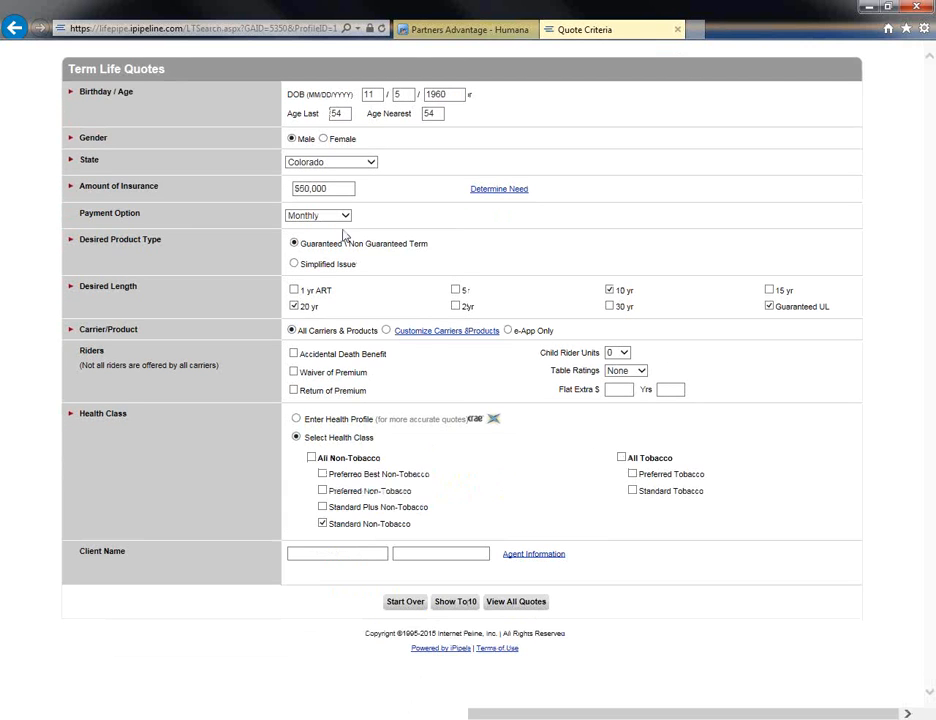
type("100000")
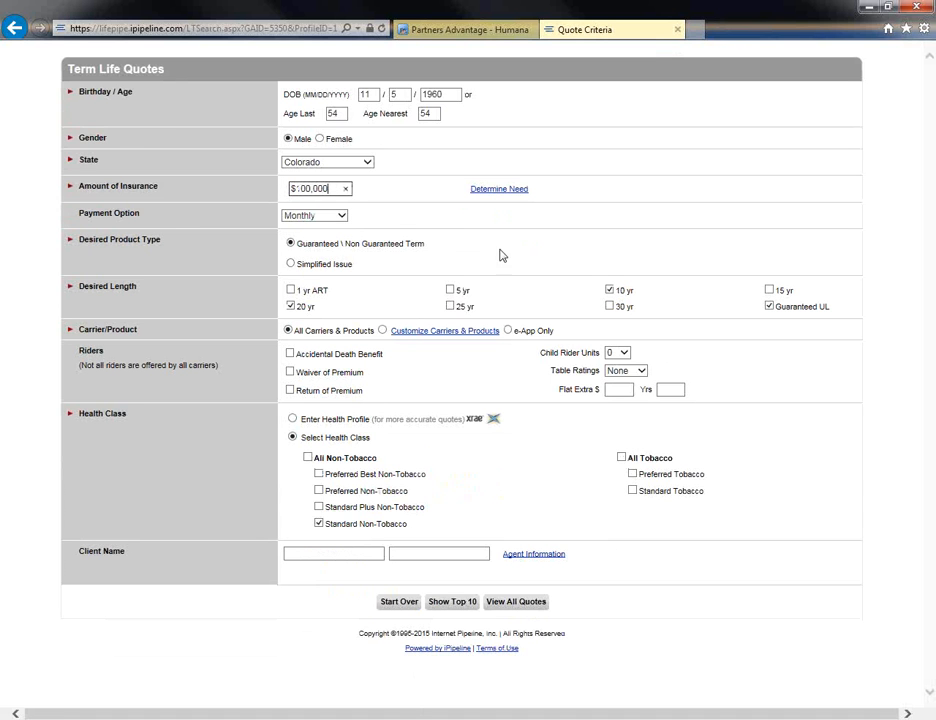
left_click(518, 602)
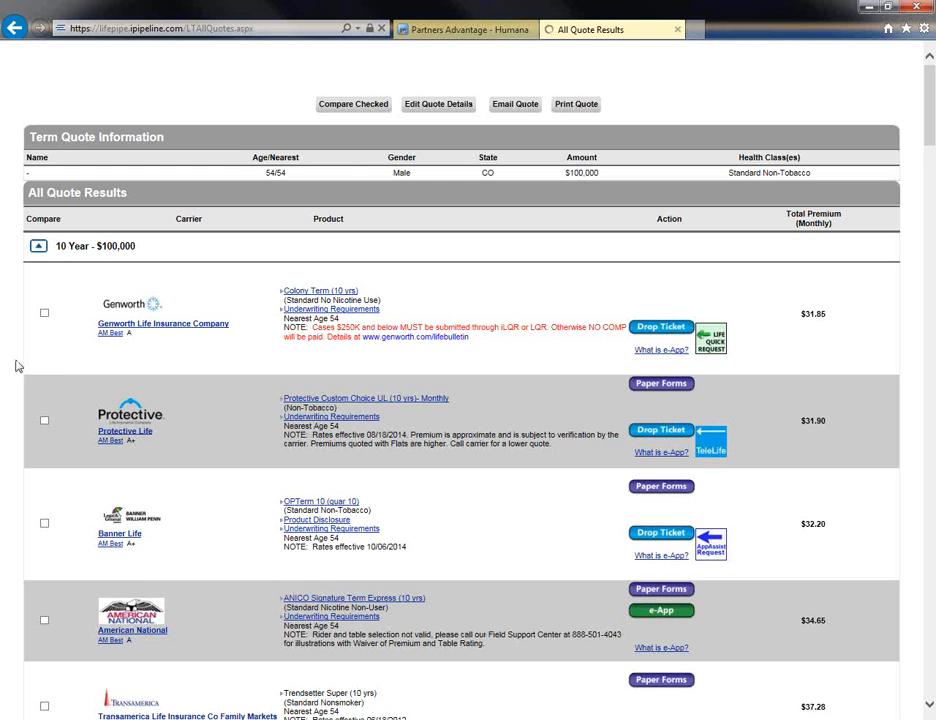
Compare Genworth's Colony Term 10-year quote side by side with Banner Life's OPTerm 20-year quote.
left_click(44, 313)
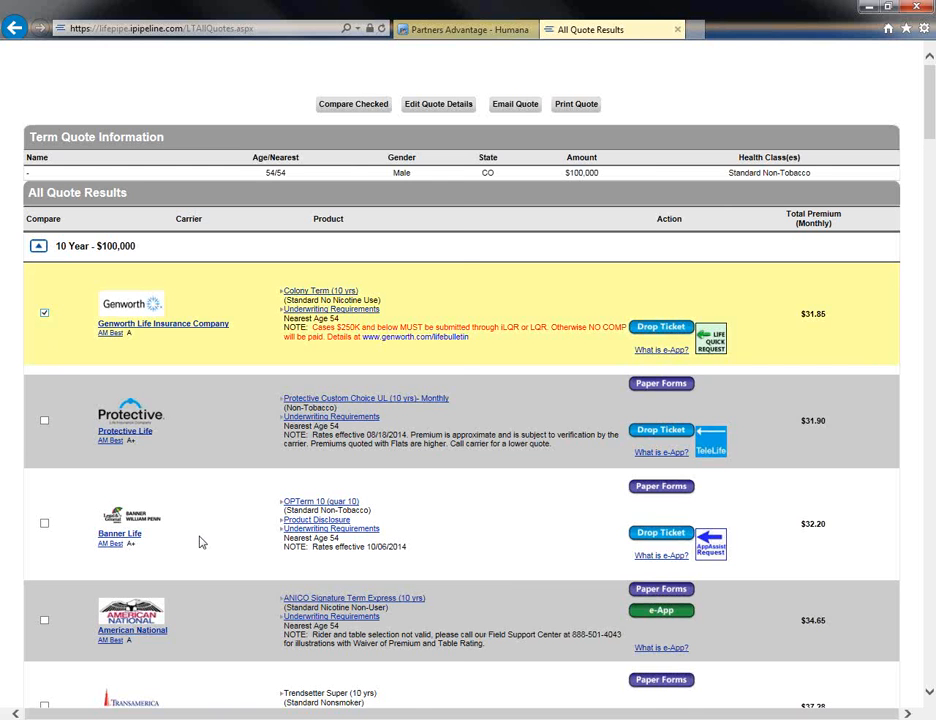
scroll(200, 542, "down", 7)
scroll(200, 542, "down", 10)
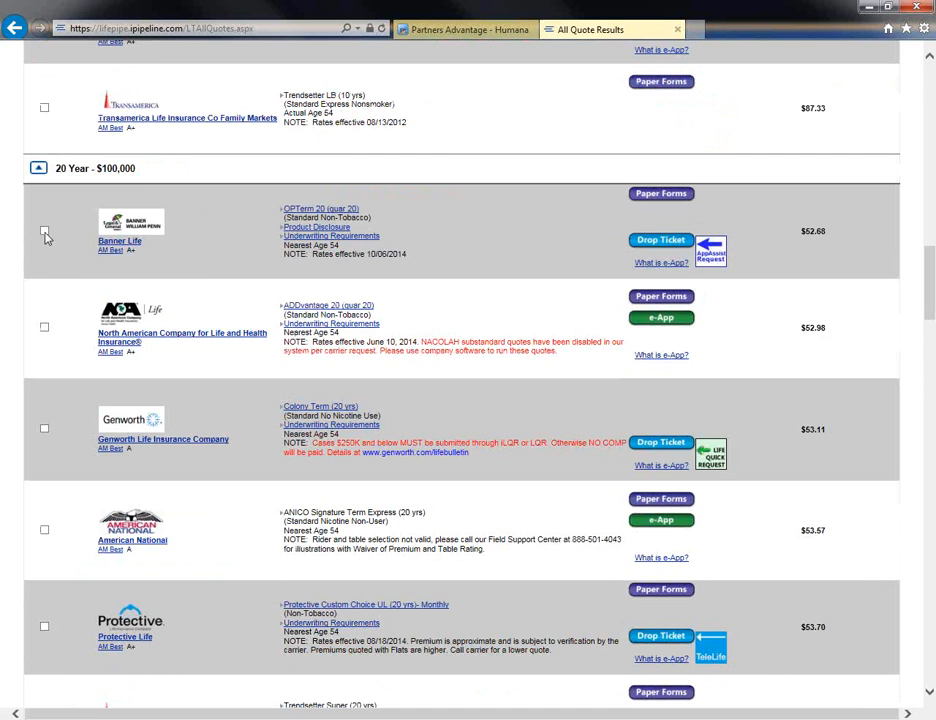
left_click(44, 231)
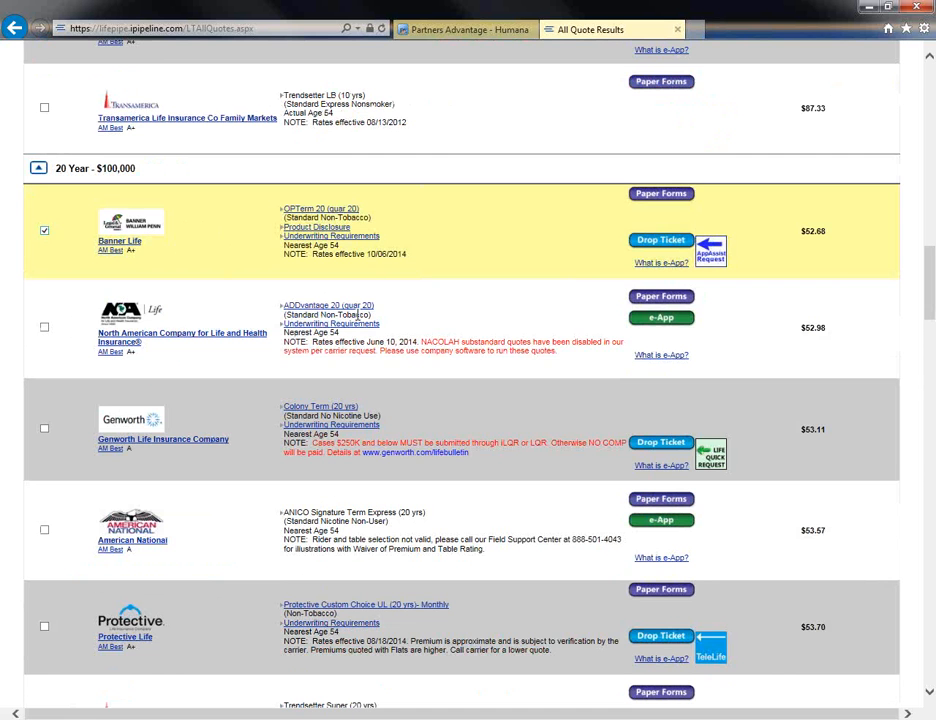
scroll(388, 372, "up", 1)
scroll(388, 372, "up", 15)
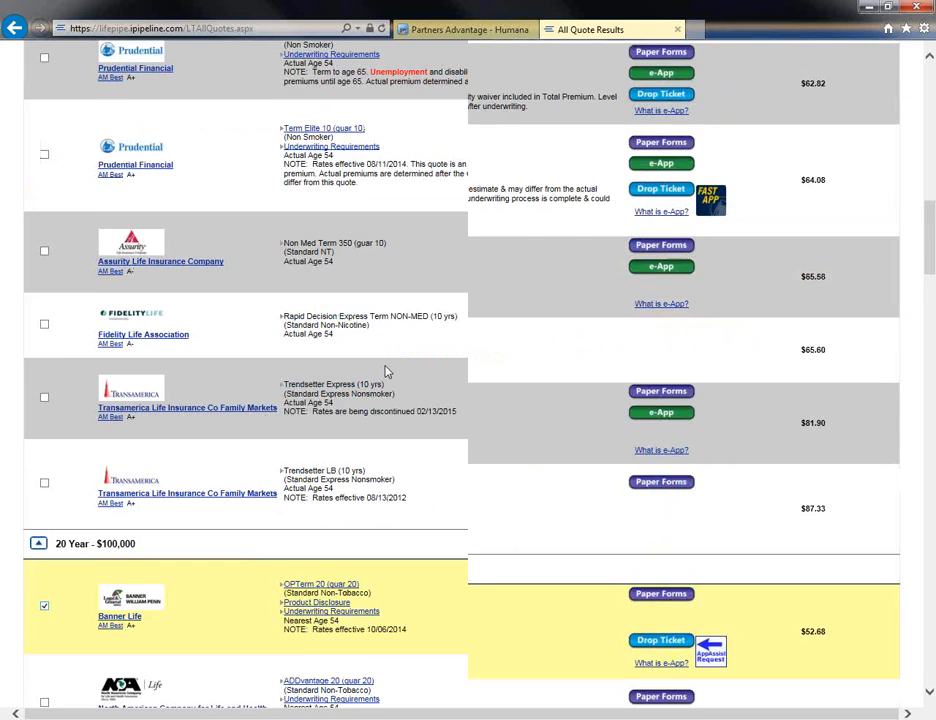
scroll(388, 372, "up", 3)
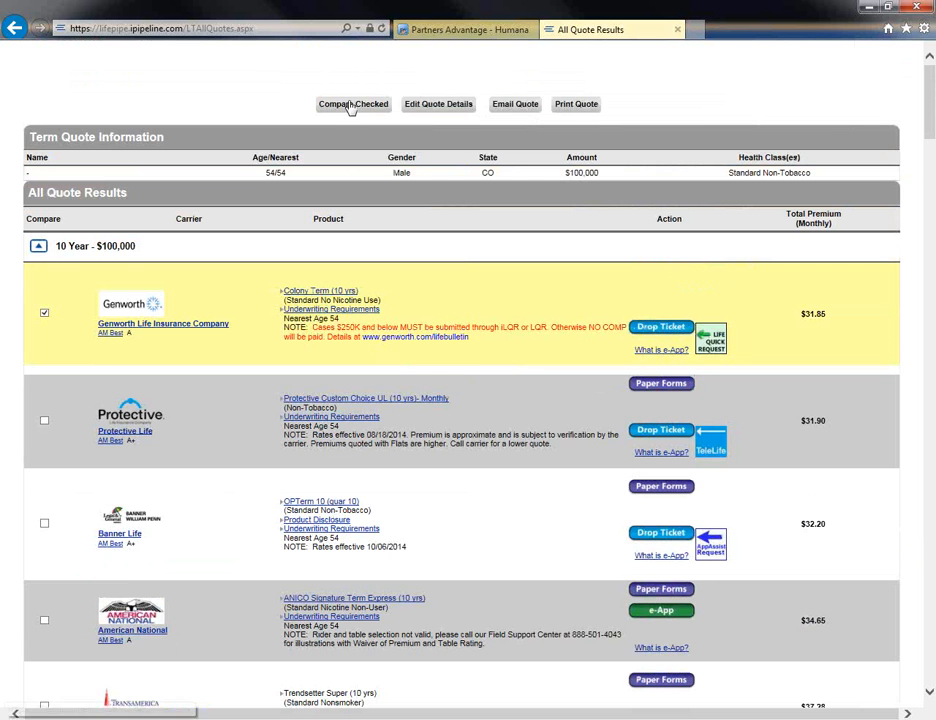
left_click(348, 108)
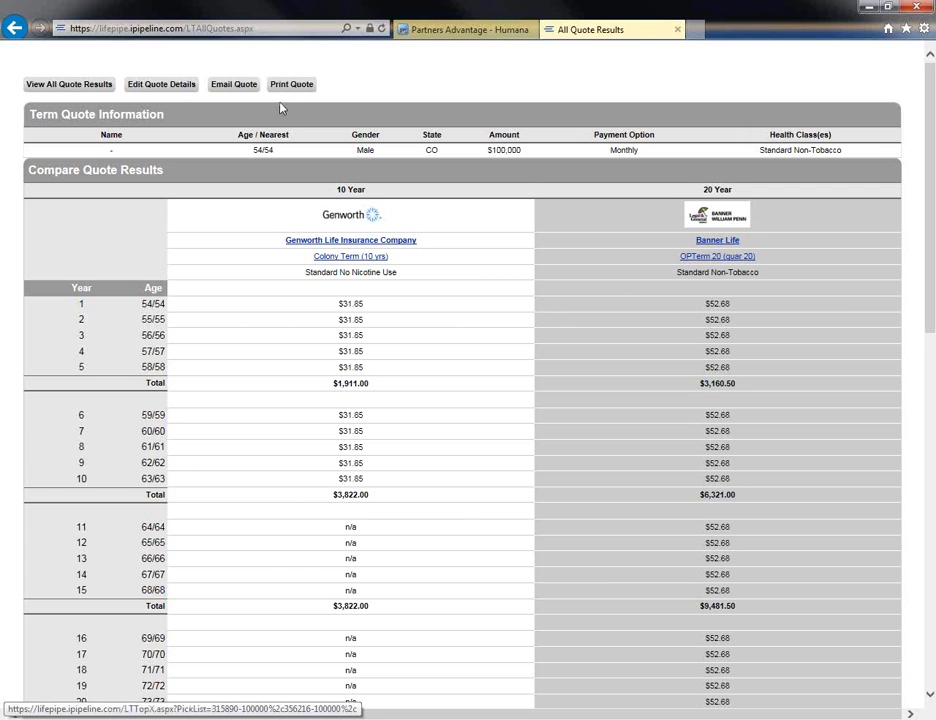
Edit the quote details to apply table rating 3 or C, and view all quotes.
left_click(157, 91)
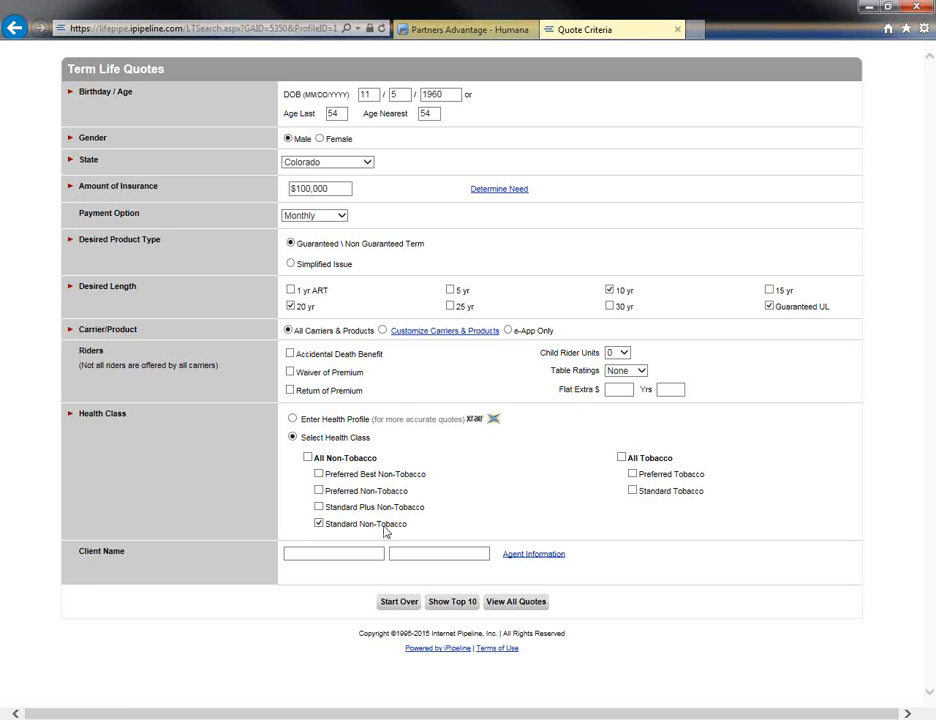
left_click(646, 370)
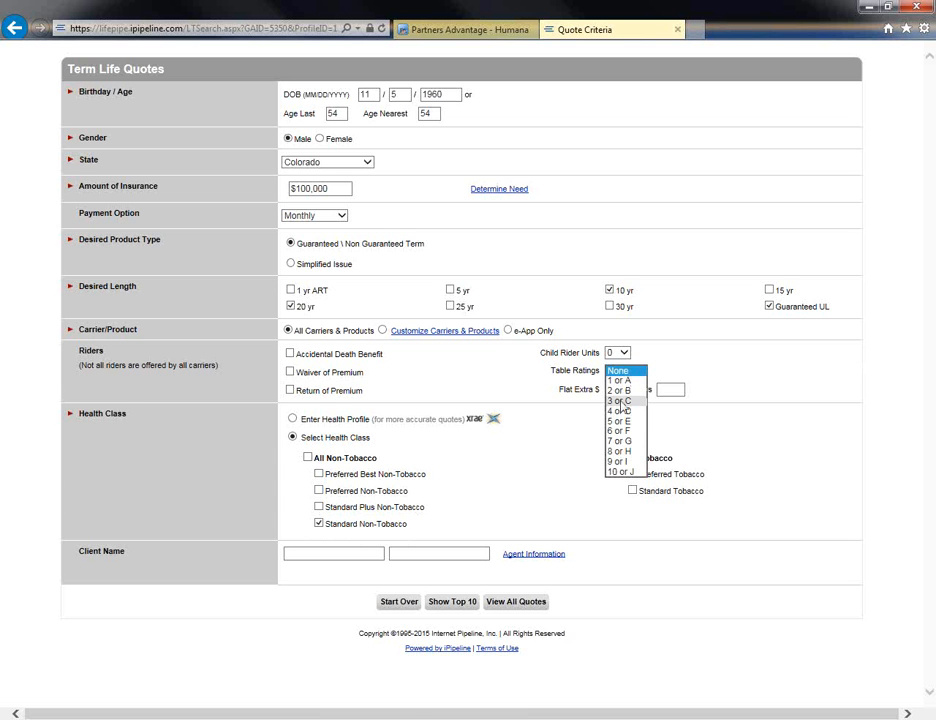
left_click(620, 401)
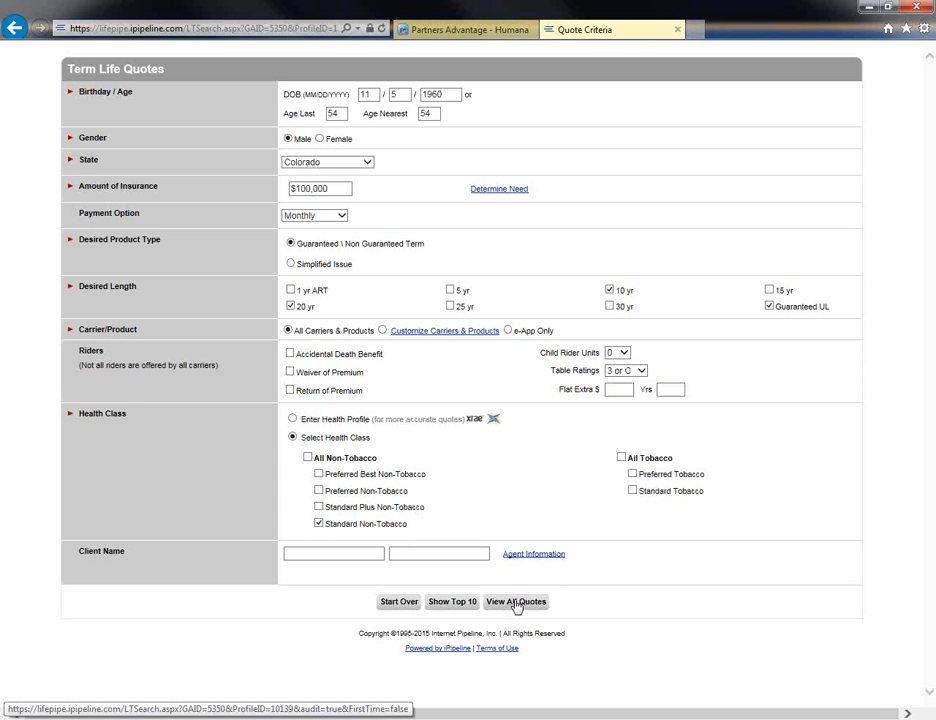
left_click(516, 603)
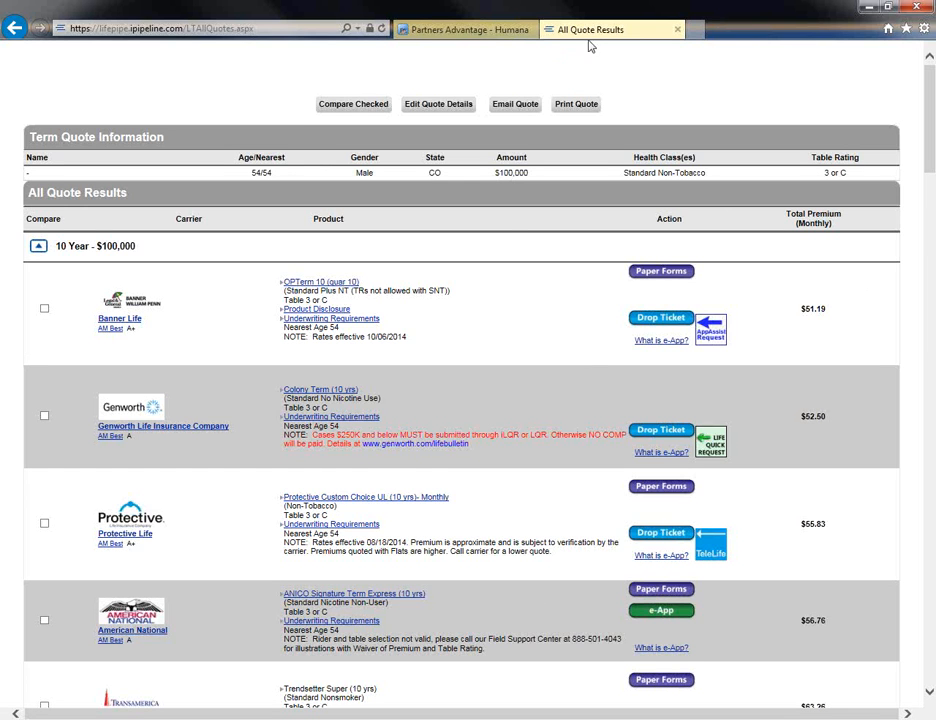
Add the Accidental Death Benefit rider to the quote criteria and view all quotes.
left_click(442, 106)
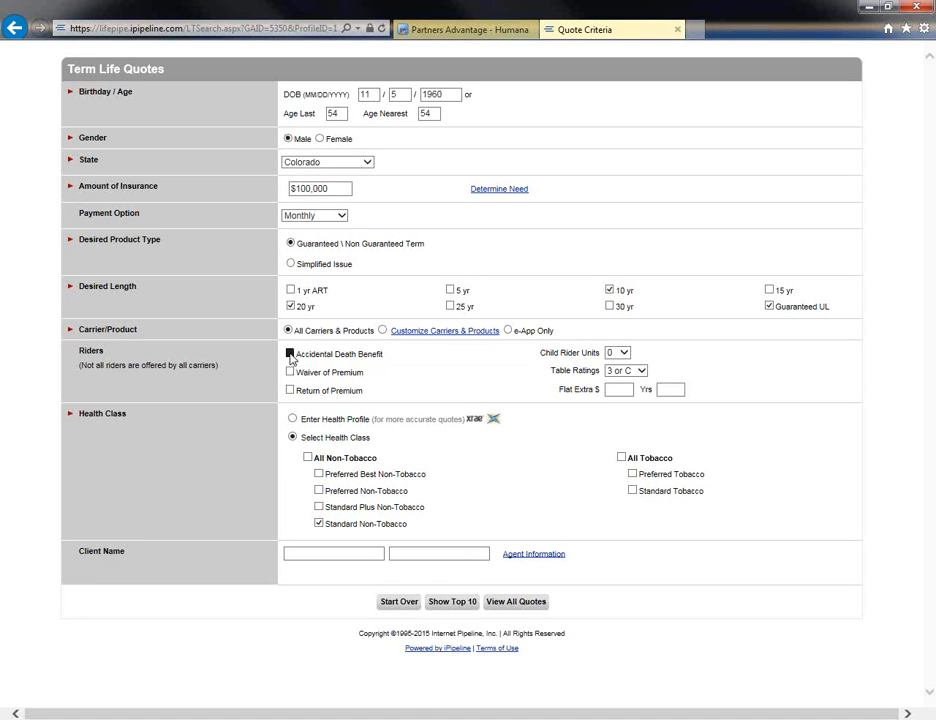
left_click(290, 355)
left_click(519, 598)
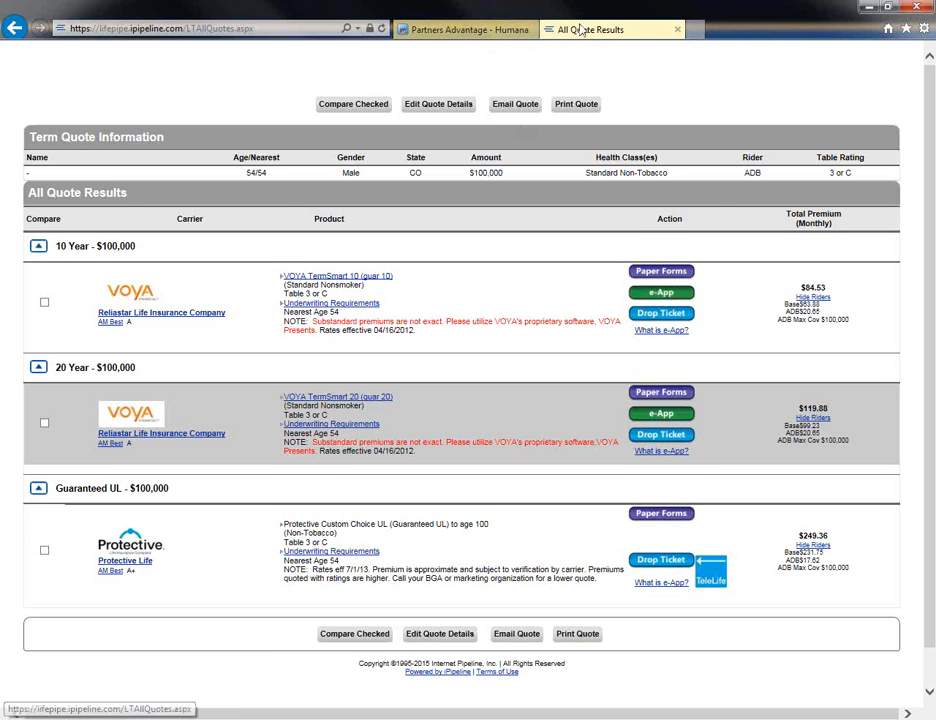
View the email quote form and close it unsent, and return to the quote criteria in a restored, non-maximized window.
left_click(518, 106)
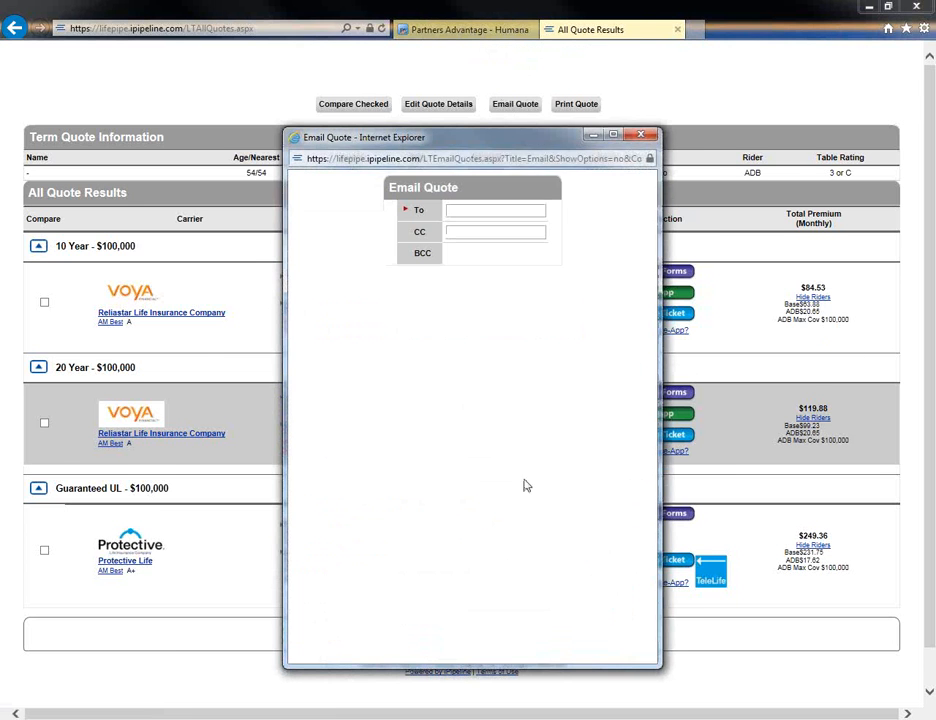
left_click(647, 140)
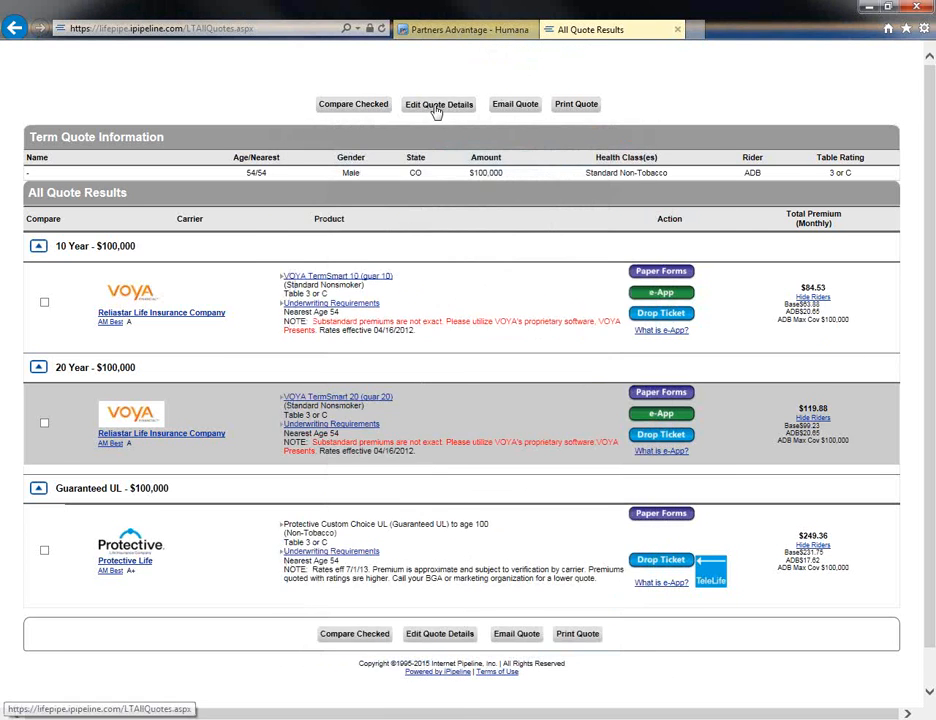
left_click(437, 107)
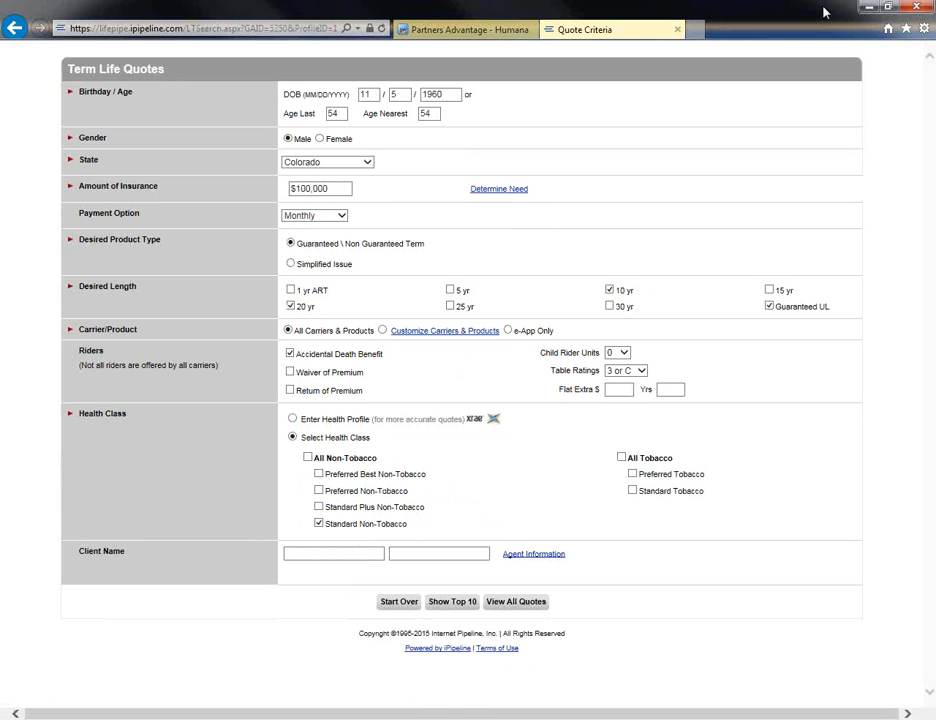
left_click(887, 9)
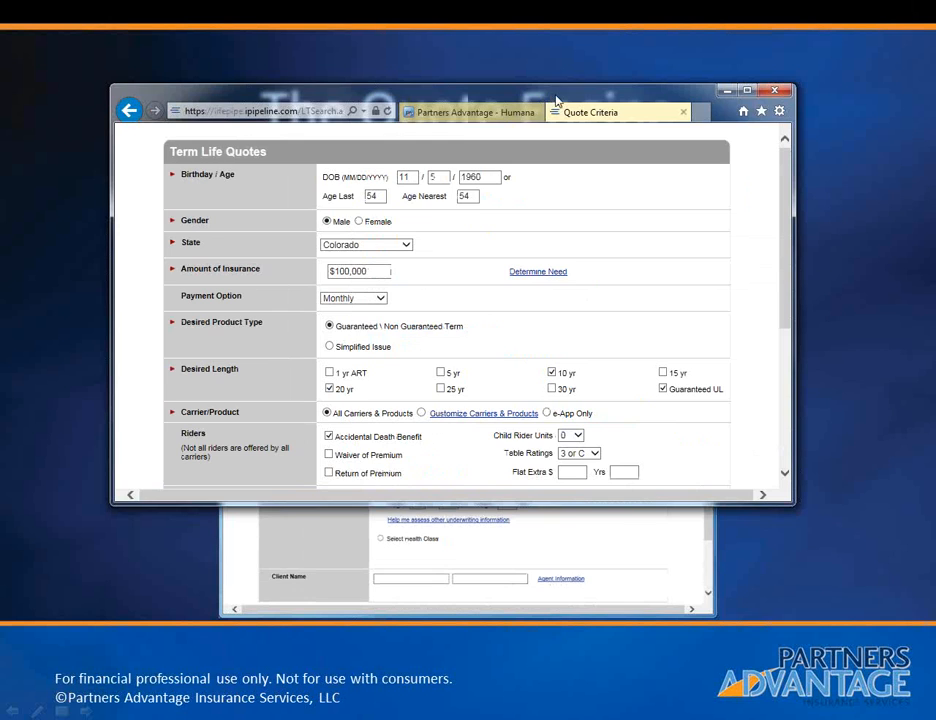